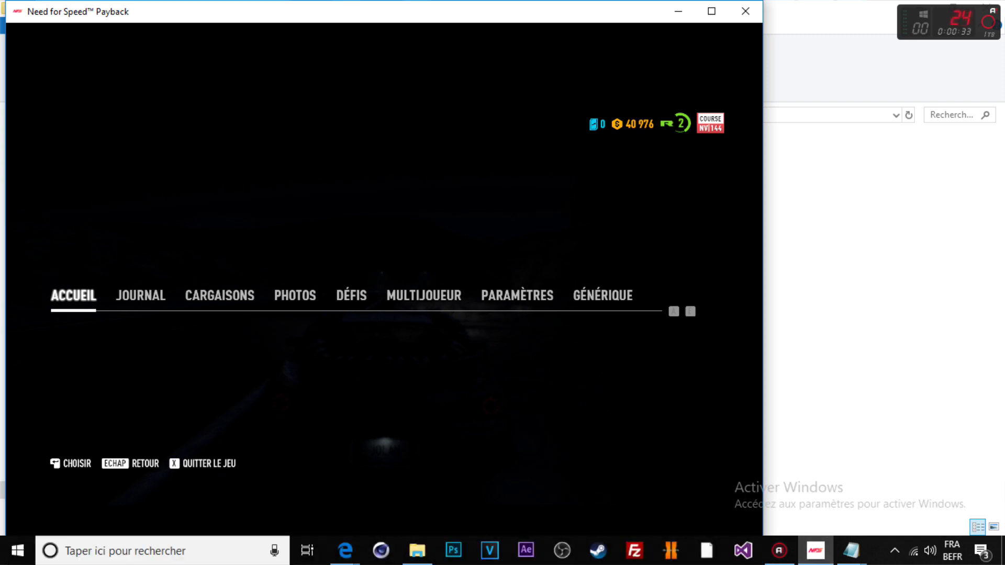
# Resume the paused Need for Speed Payback game and steer the car briefly to show it running.
pyautogui.press('Escape')
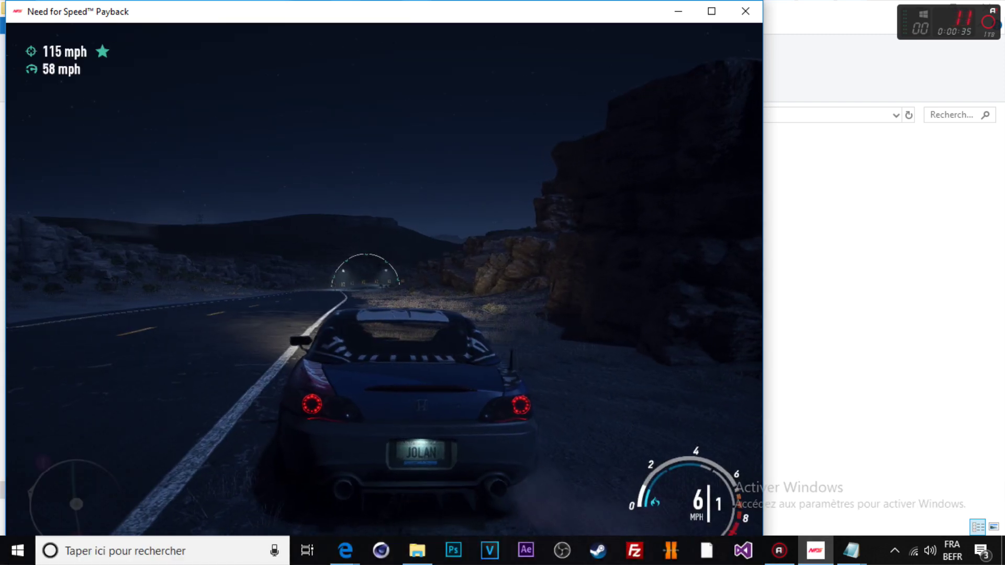
pyautogui.press('Right')
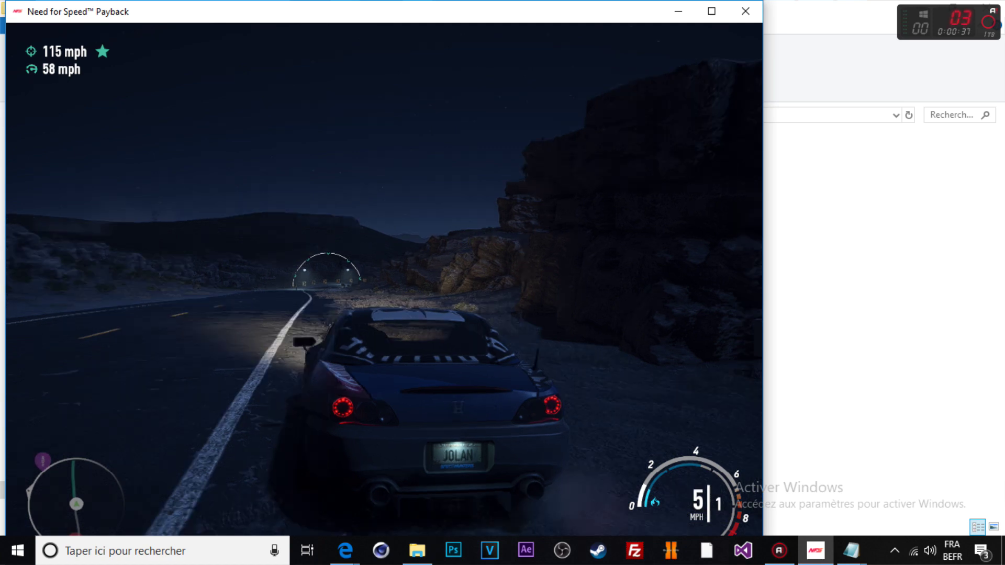
pyautogui.press('Left')
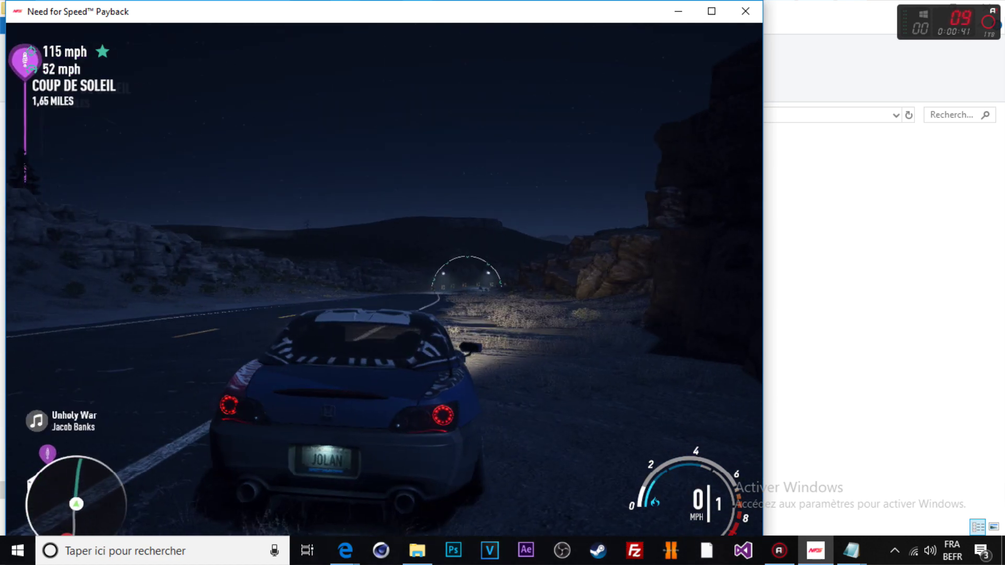
# Leave the game and switch to the File Explorer window with the NFS Payback crack folder on Disque local (D:).
pyautogui.hotkey('alt', 'Tab')
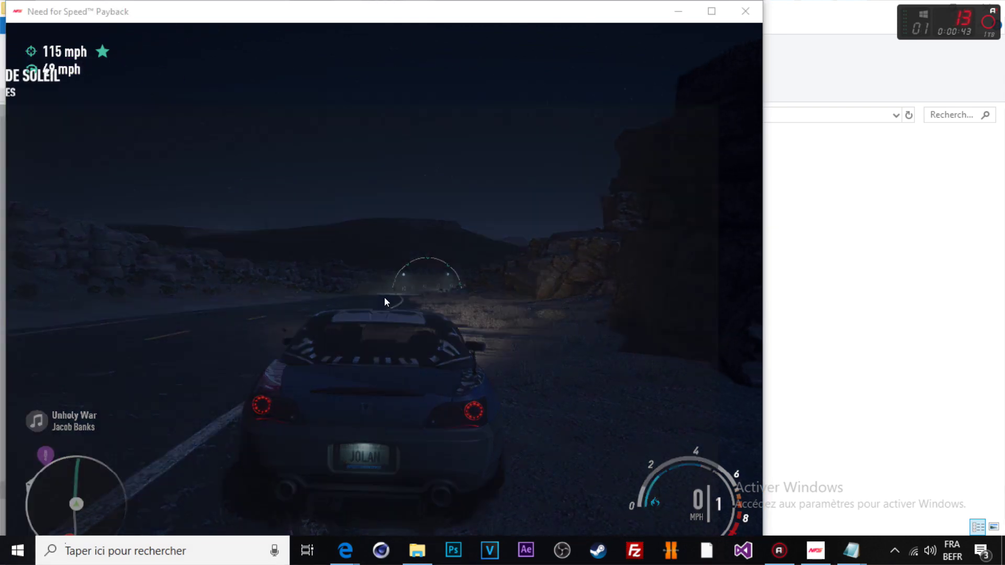
pyautogui.press('super')
pyautogui.click(752, 357)
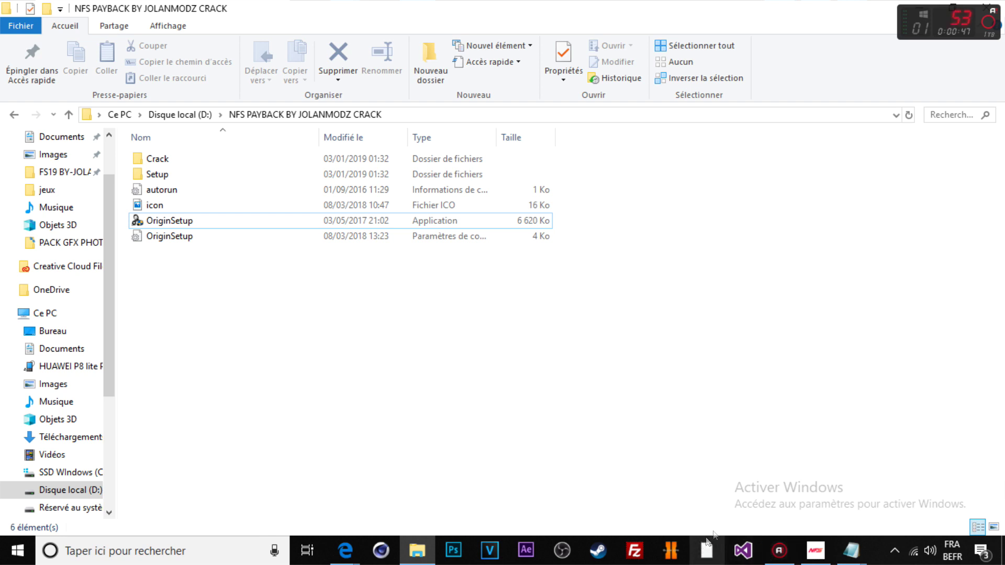
pyautogui.moveTo(359, 403); pyautogui.dragTo(149, 241)
pyautogui.click(163, 333)
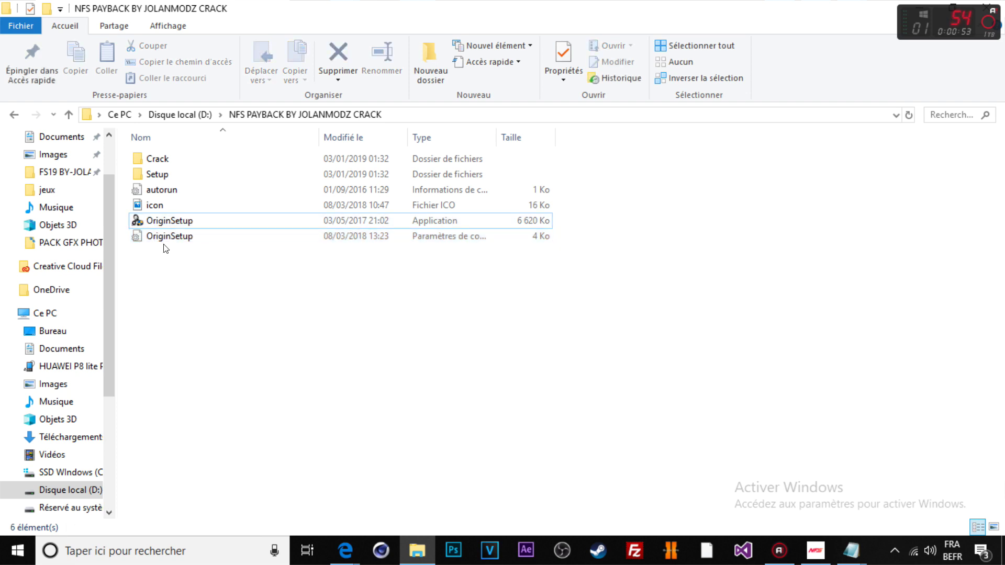
pyautogui.rightClick(196, 216)
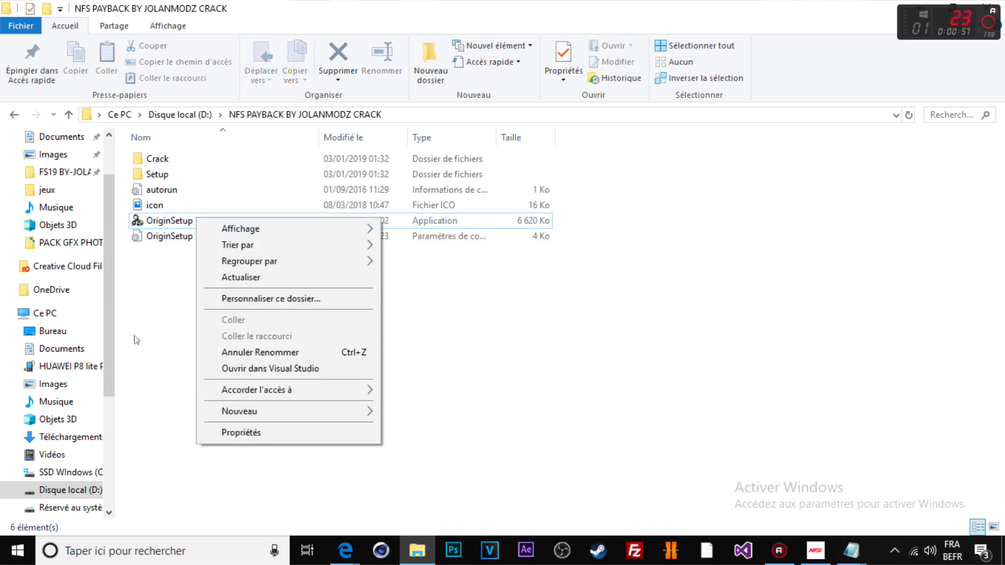
pyautogui.click(135, 336)
# View the icon image file from the crack folder in Photos and close the viewer.
pyautogui.doubleClick(191, 204)
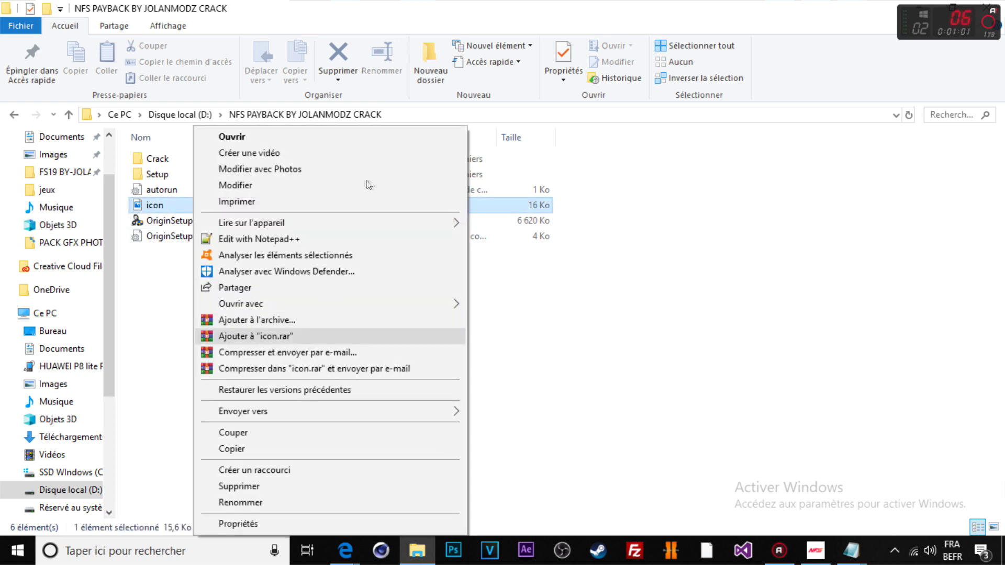
pyautogui.click(359, 139)
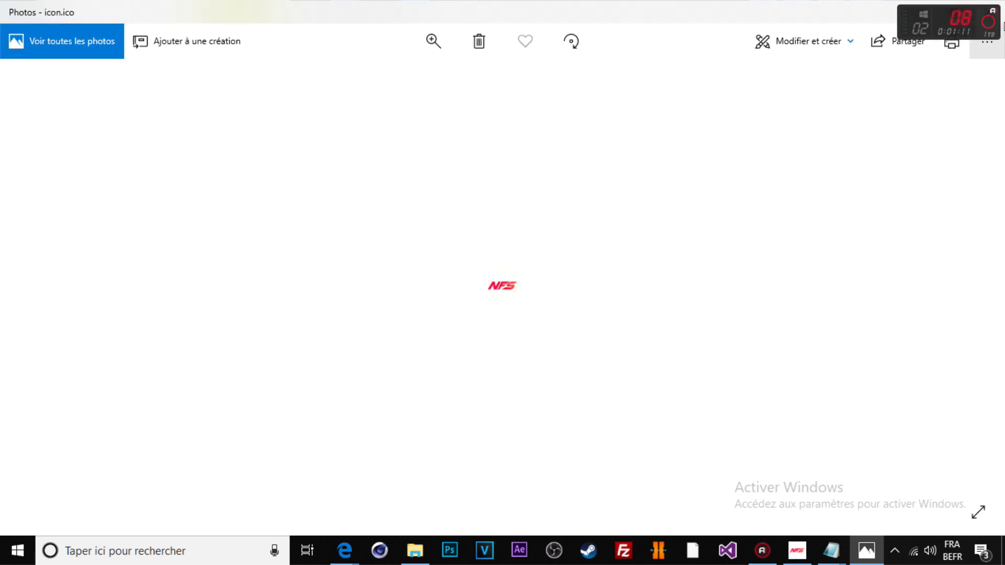
pyautogui.click(991, 10)
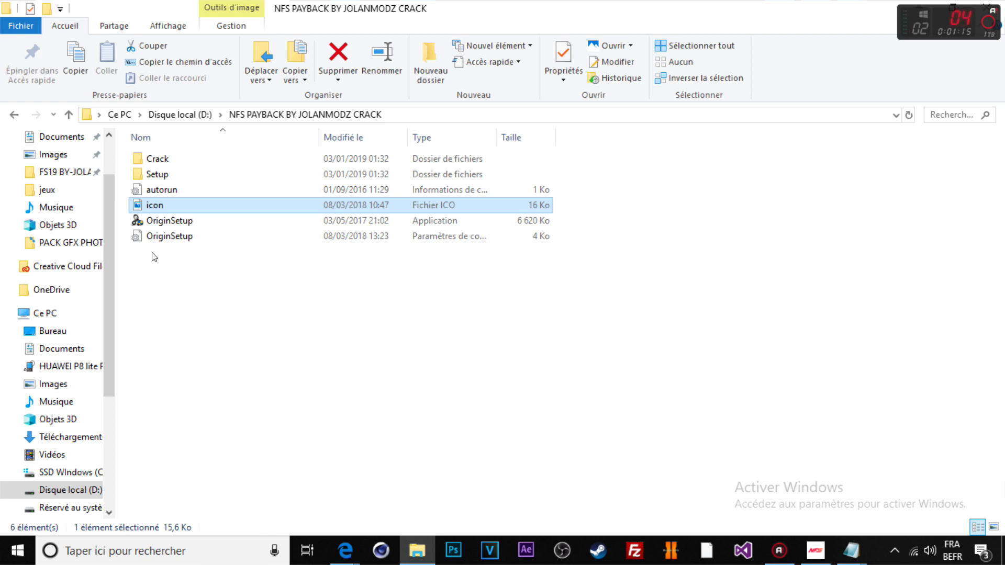
pyautogui.click(211, 221)
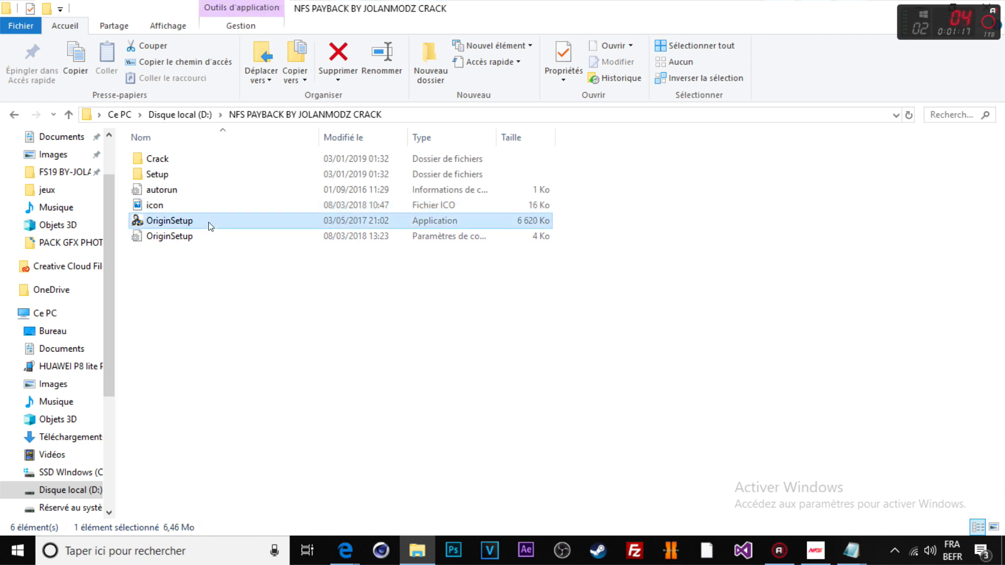
pyautogui.rightClick(209, 221)
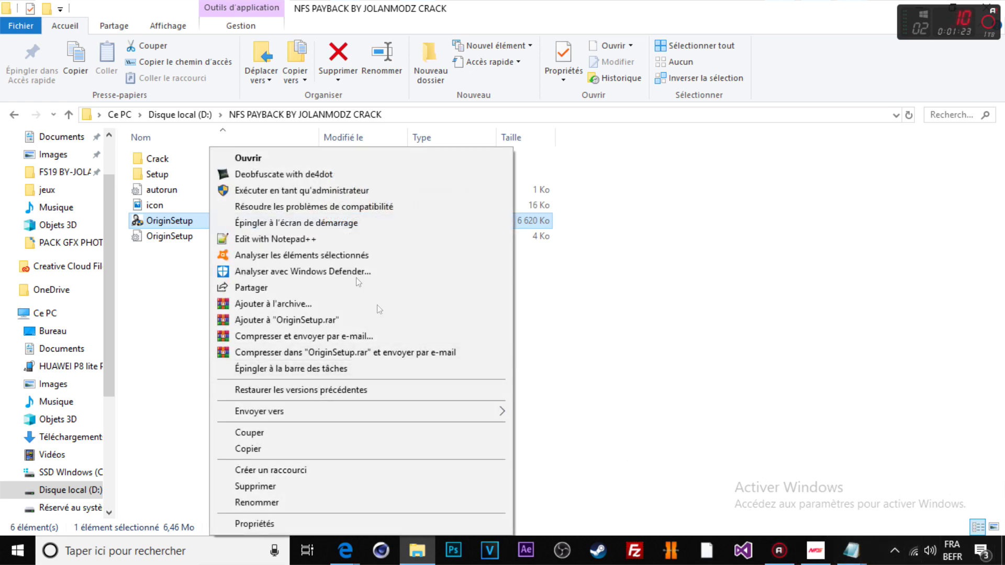
pyautogui.click(620, 422)
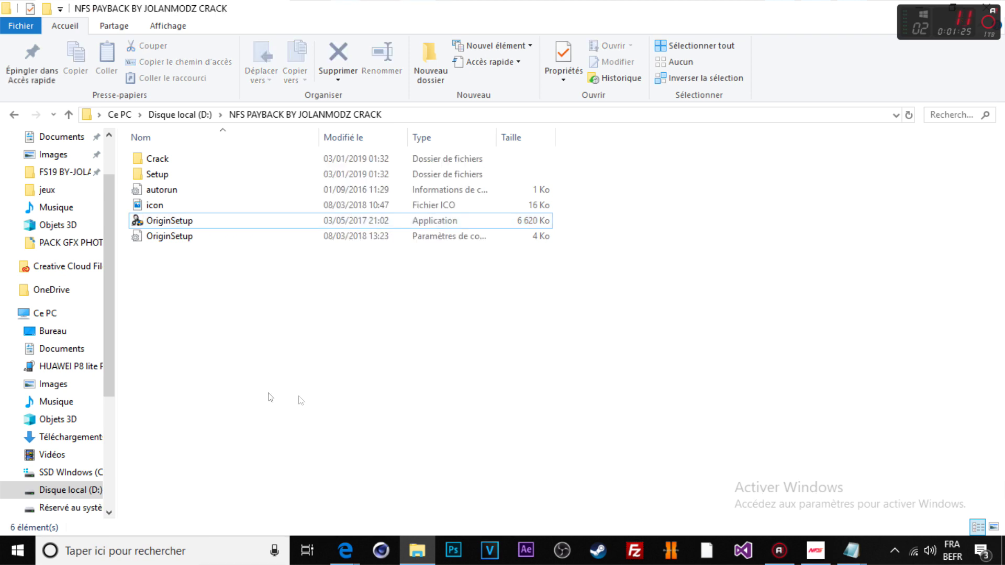
pyautogui.moveTo(350, 385); pyautogui.dragTo(699, 398)
pyautogui.moveTo(286, 314); pyautogui.dragTo(832, 486)
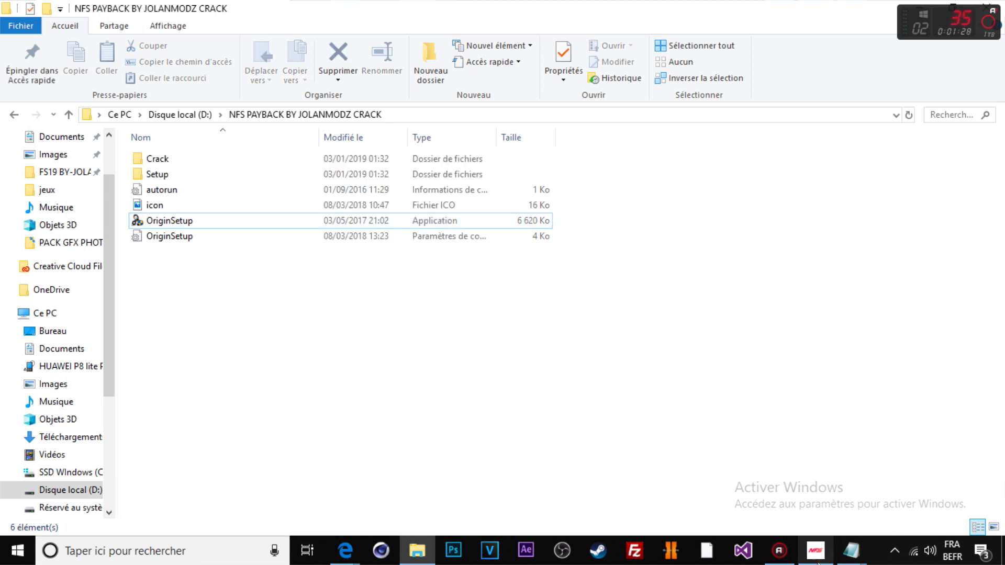
pyautogui.rightClick(205, 216)
pyautogui.press('Escape')
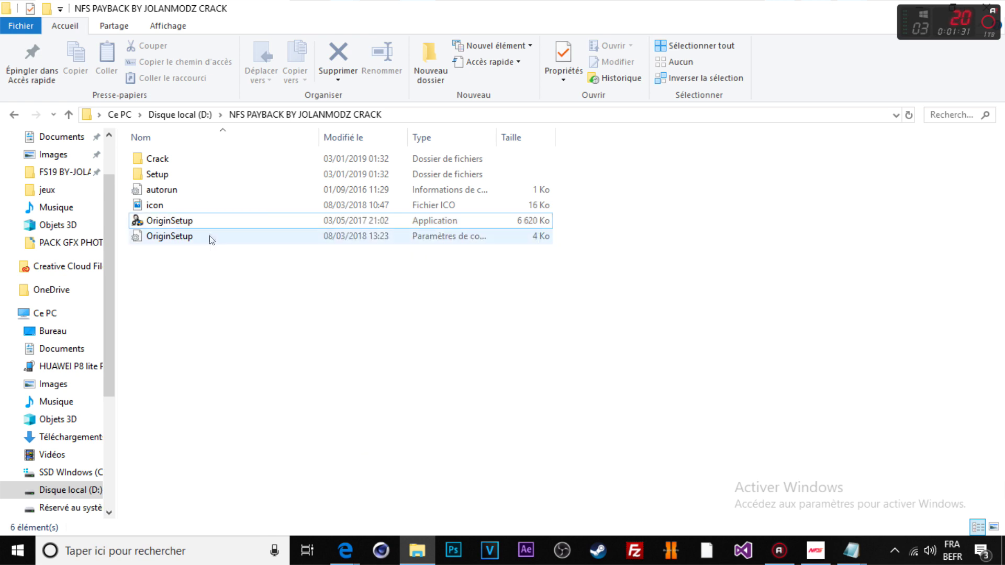
pyautogui.rightClick(219, 213)
pyautogui.click(152, 239)
pyautogui.click(187, 276)
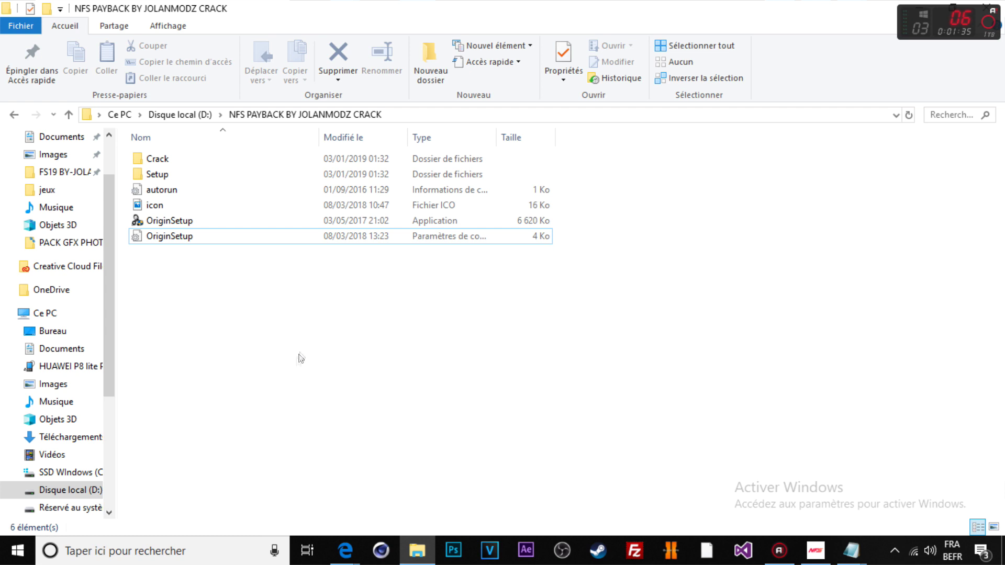
pyautogui.rightClick(497, 225)
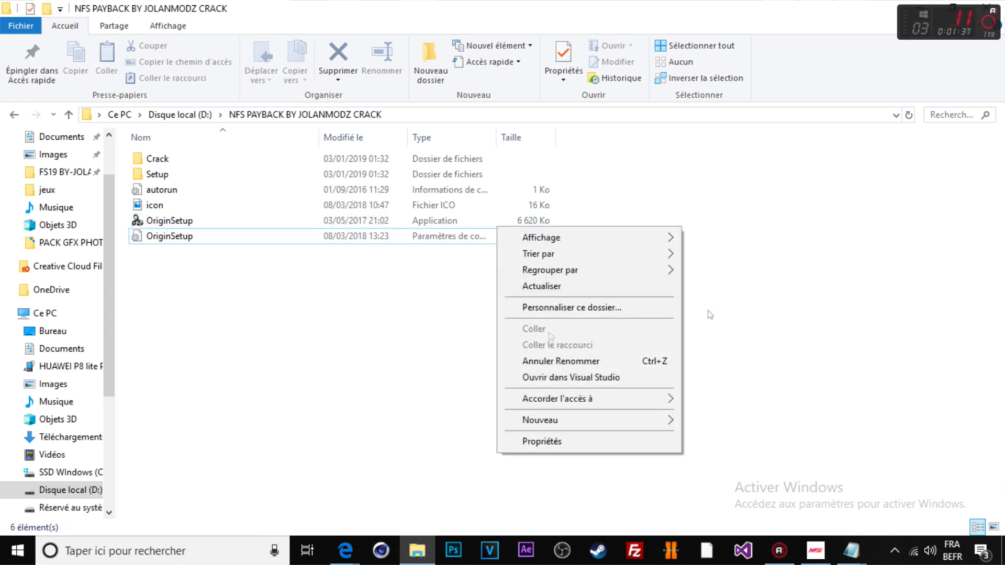
pyautogui.click(286, 303)
# Run the OriginSetup application as administrator and allow it to make changes to the computer.
pyautogui.click(301, 222)
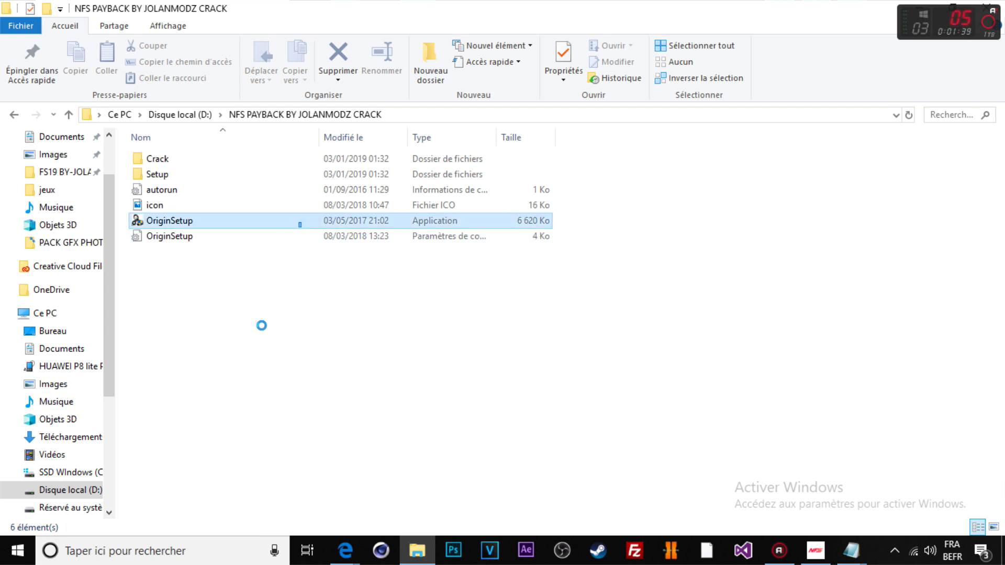
pyautogui.rightClick(302, 221)
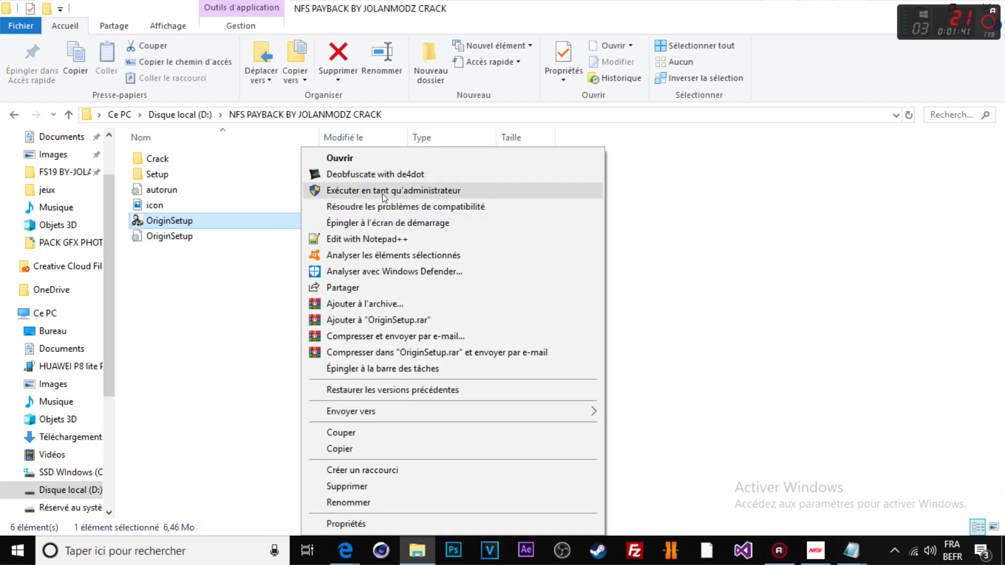
pyautogui.click(383, 192)
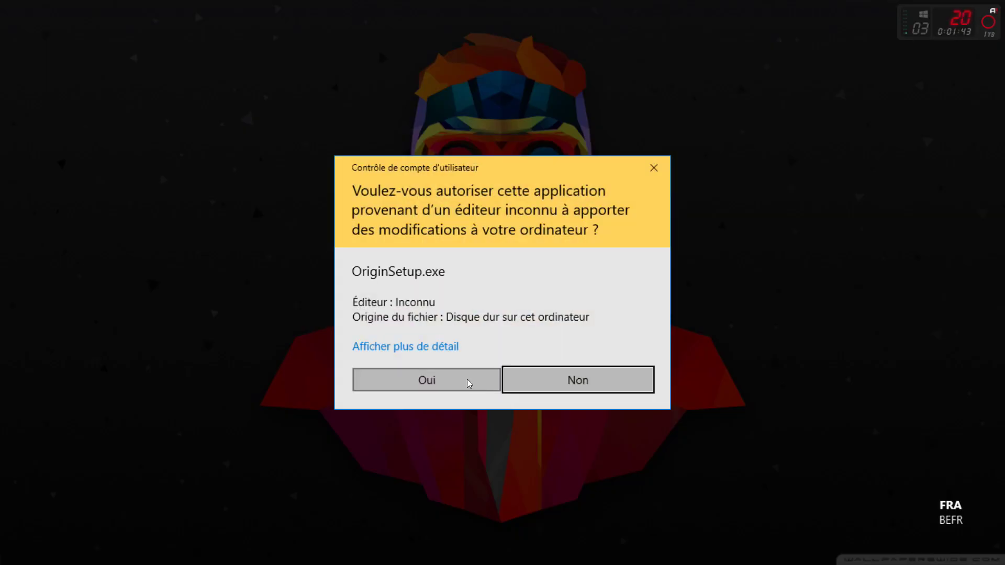
pyautogui.click(469, 384)
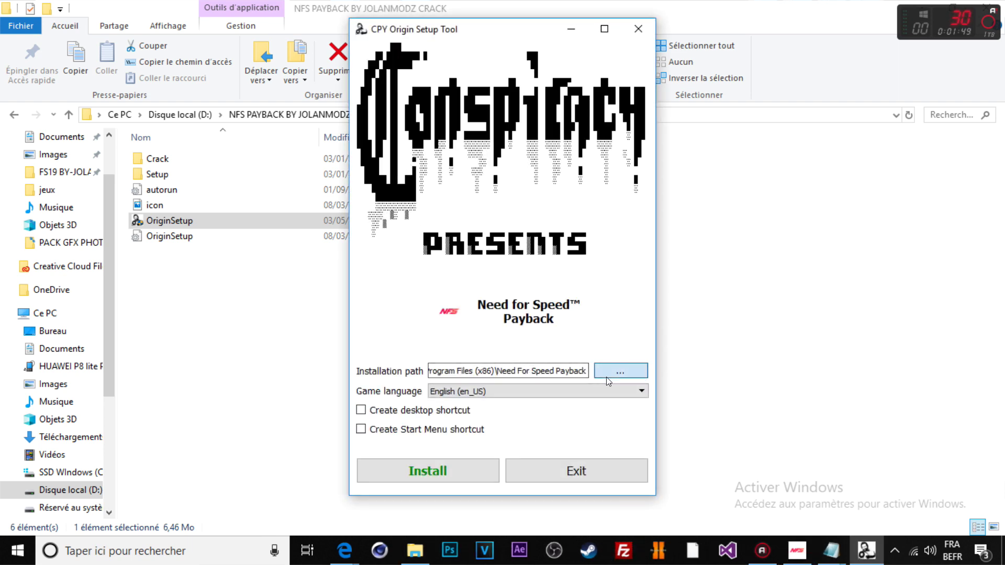
# Browse to Disque local (D:) for the installation path and cancel the folder selection.
pyautogui.click(606, 377)
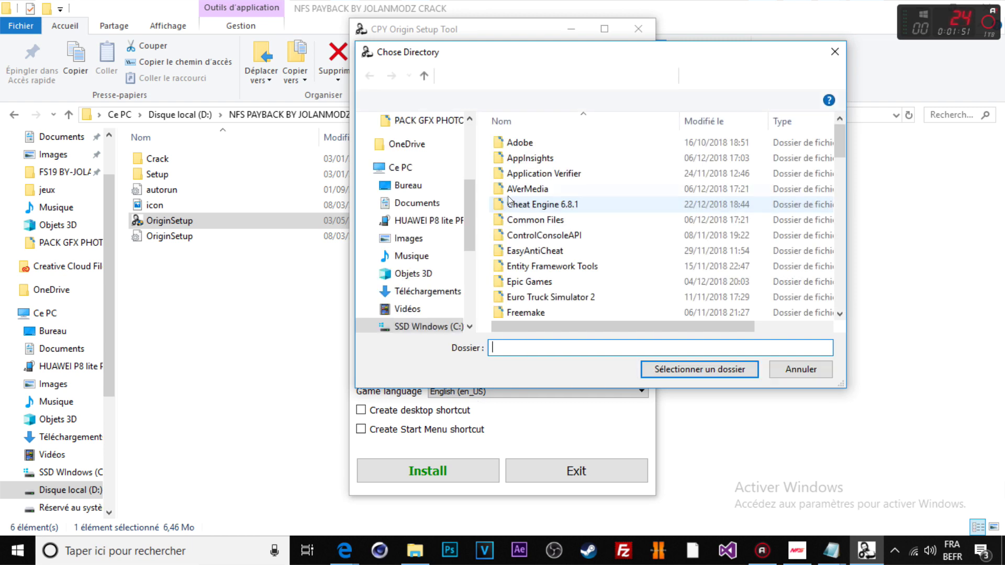
pyautogui.click(426, 303)
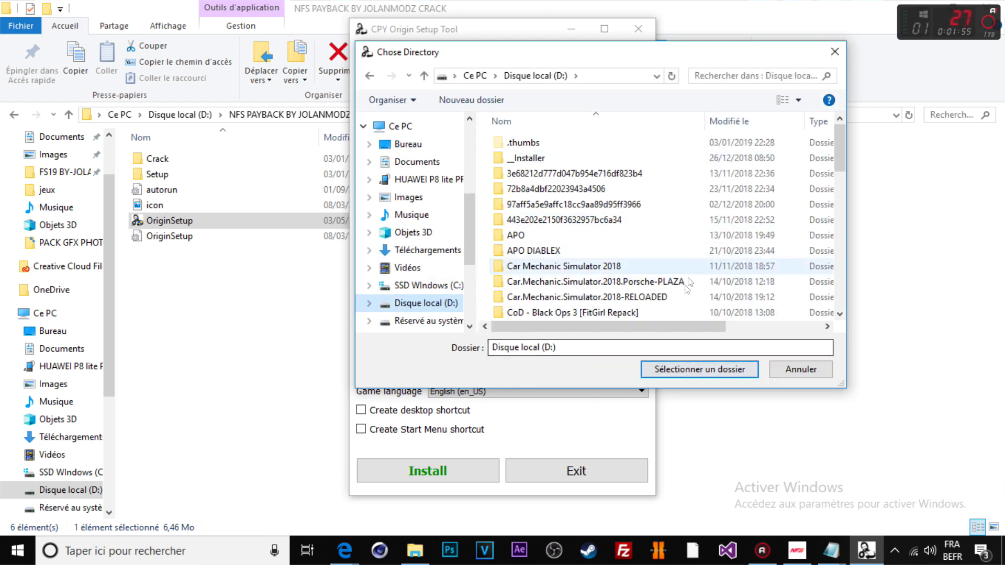
pyautogui.click(835, 51)
# Set the game language to French (fr_FR) and close the setup tool without installing.
pyautogui.click(460, 396)
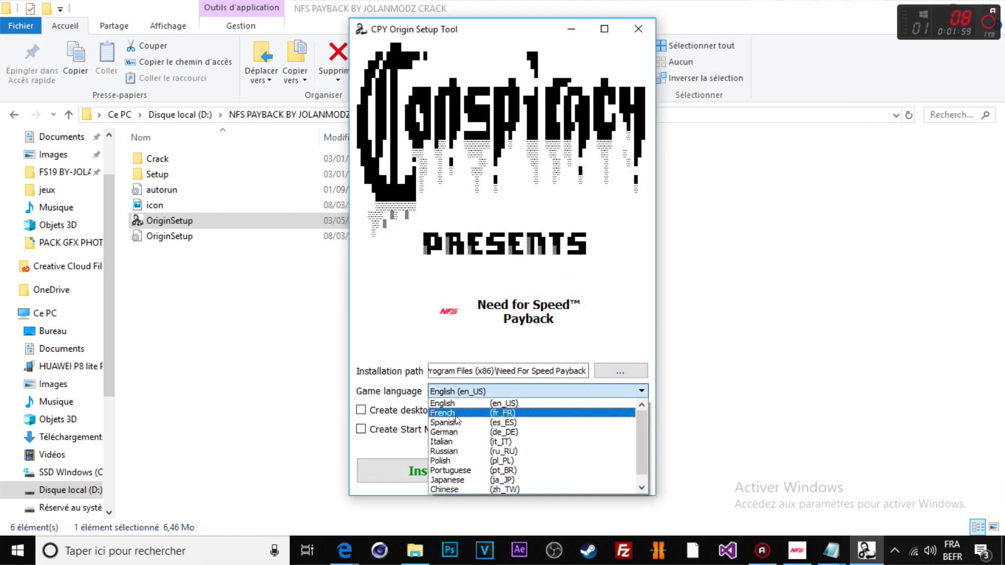
pyautogui.click(503, 414)
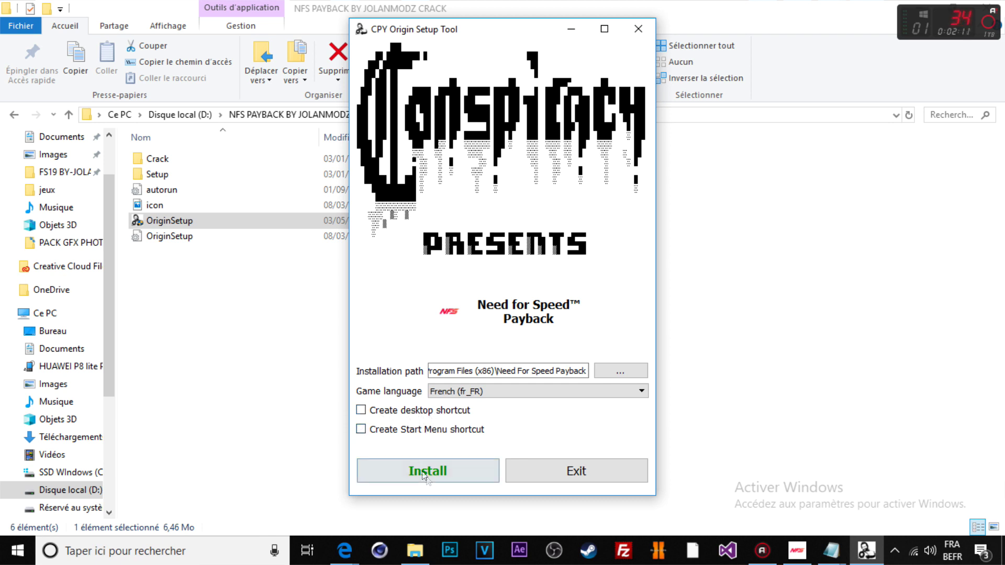
pyautogui.click(638, 29)
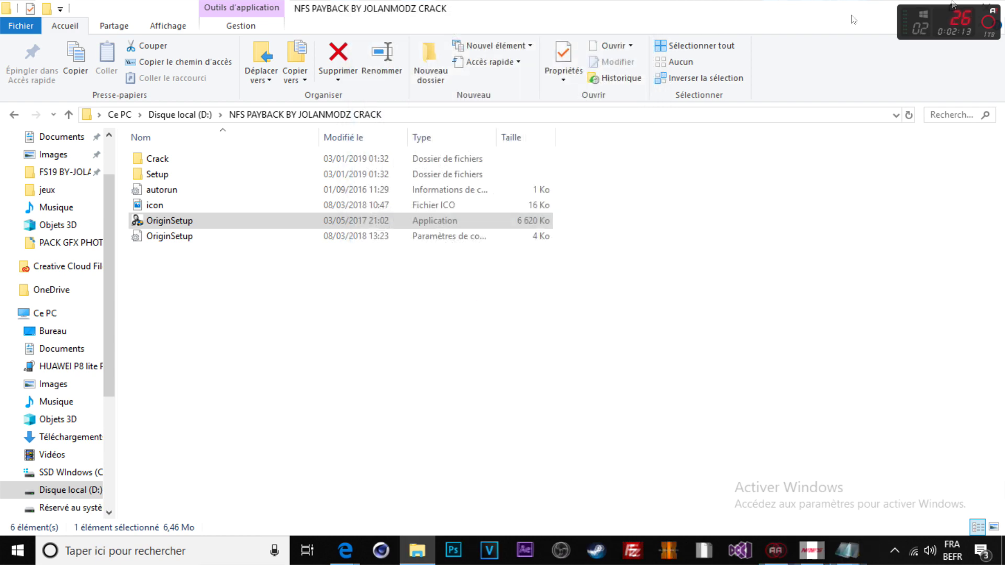
# Copy all four files from the Crack folder: CPY, dbdata.dll, ItsAMe_Origin.dll and NeedForSpeedPayback.
pyautogui.click(171, 159)
pyautogui.doubleClick(171, 159)
pyautogui.moveTo(204, 342); pyautogui.dragTo(250, 156)
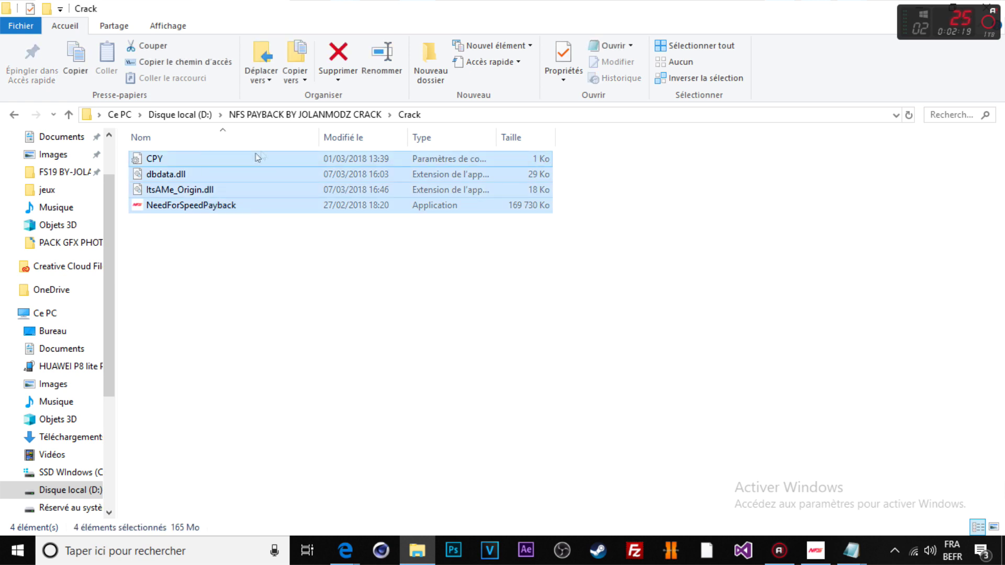
pyautogui.rightClick(299, 194)
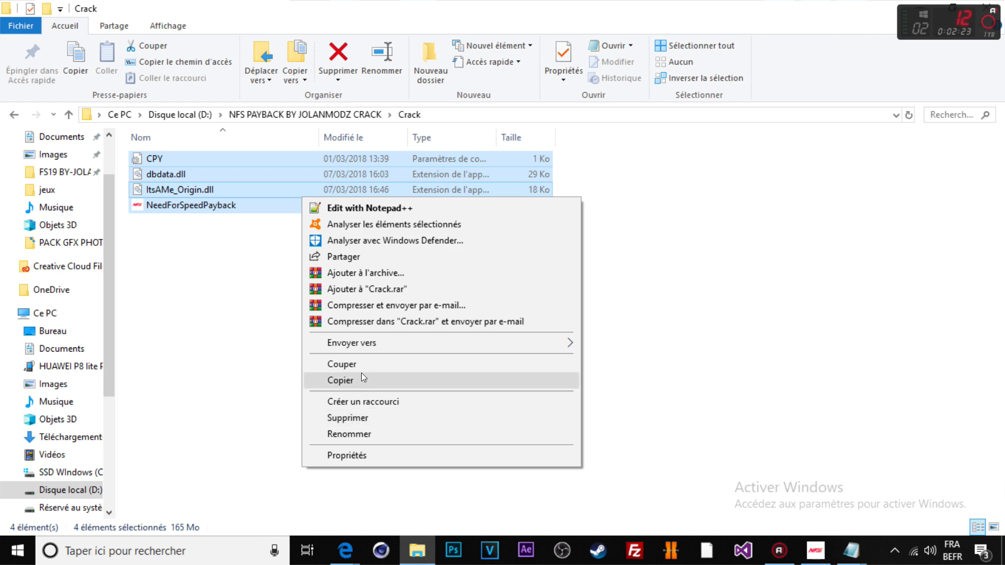
pyautogui.click(361, 378)
# Show the desktop and open the file location of the Need for Speed Payback shortcut.
pyautogui.press('super+d')
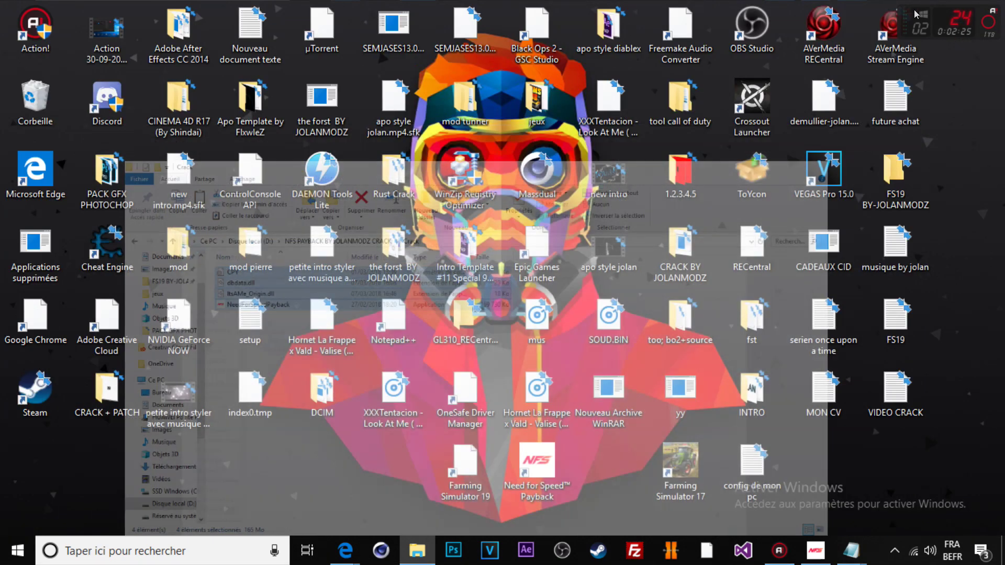
pyautogui.moveTo(551, 473); pyautogui.dragTo(294, 474)
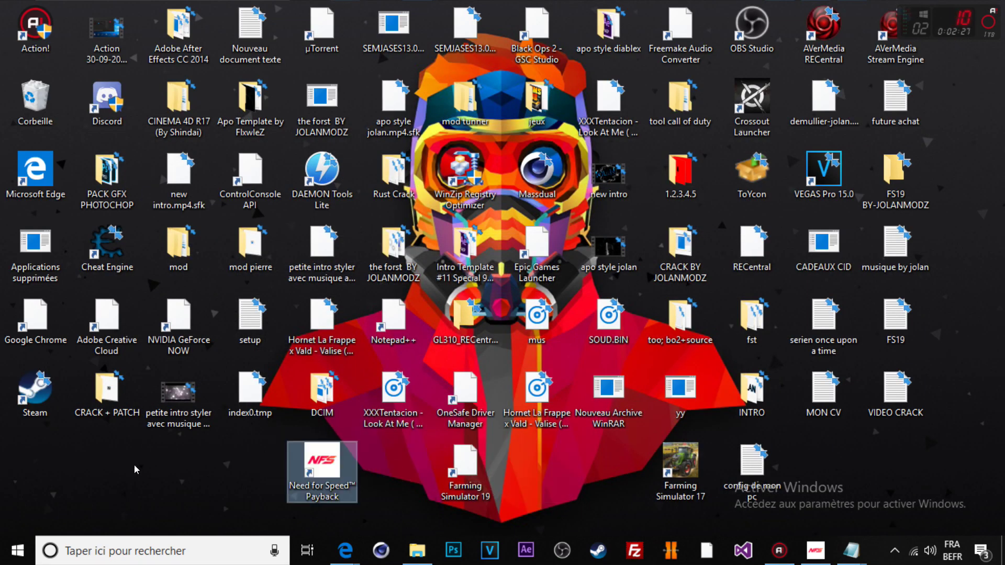
pyautogui.moveTo(372, 457); pyautogui.dragTo(256, 472)
pyautogui.doubleClick(310, 470)
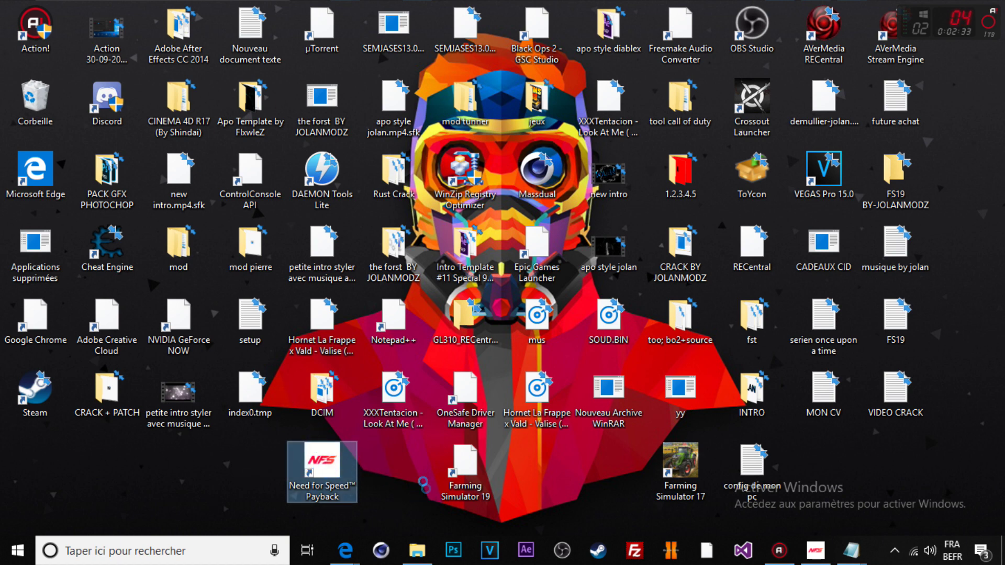
pyautogui.rightClick(314, 467)
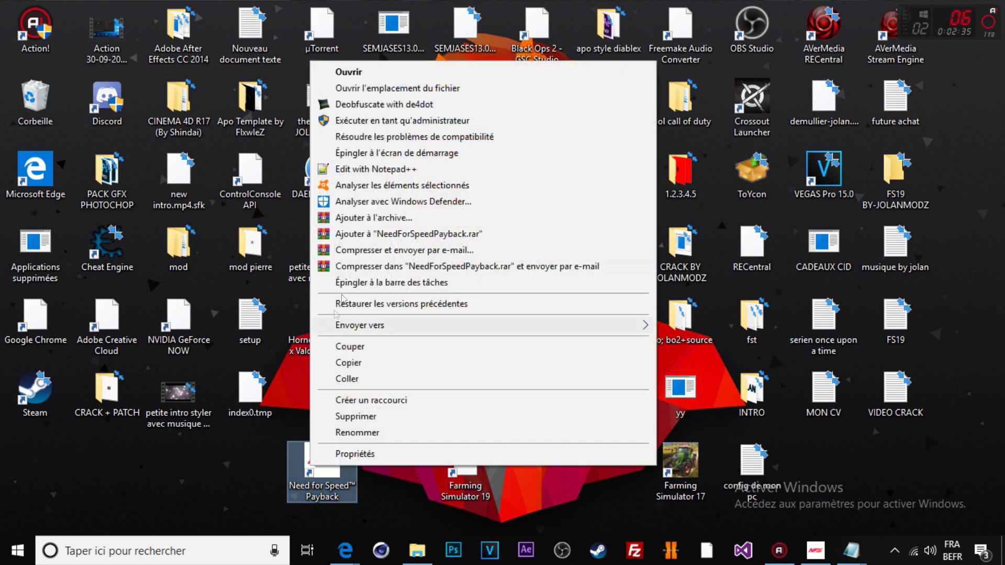
pyautogui.click(390, 89)
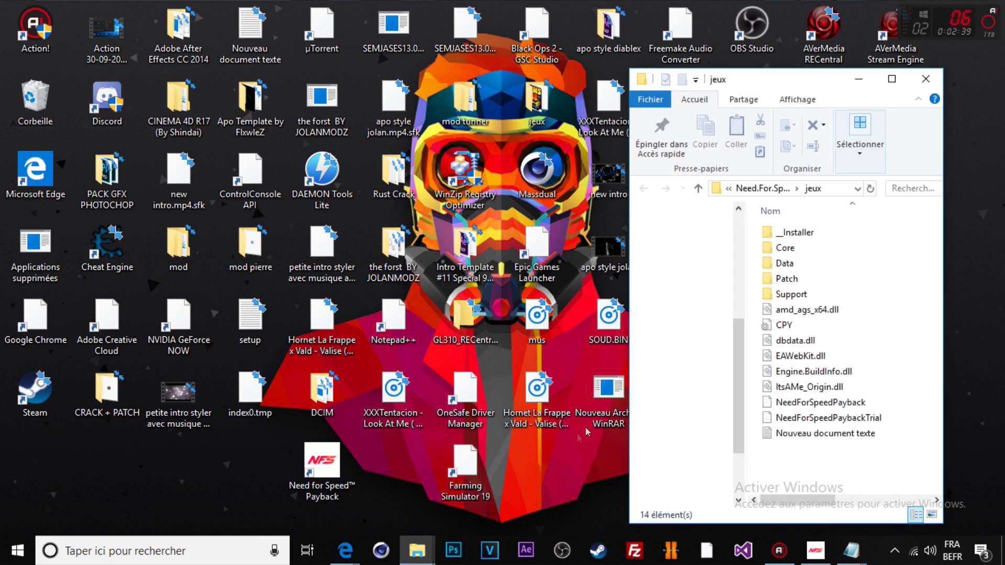
# Try to paste the four copied files into the jeux game folder, dismiss the replacement dialog and close the folder window.
pyautogui.rightClick(818, 467)
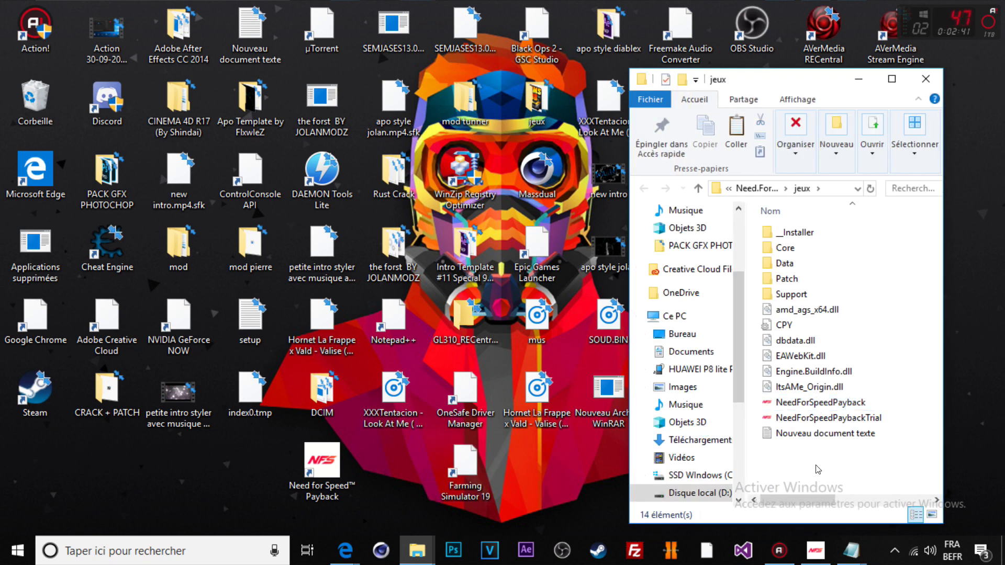
pyautogui.click(898, 347)
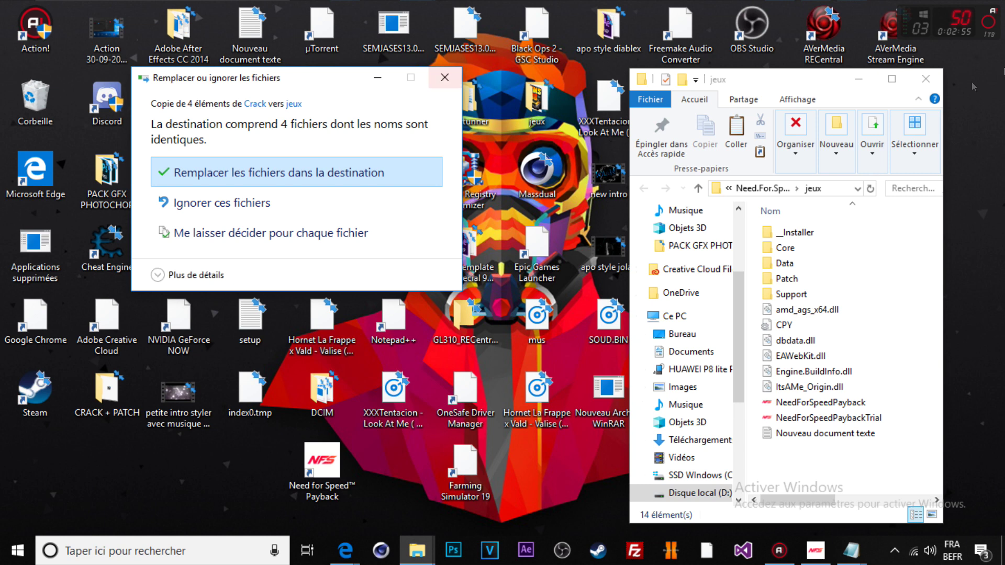
pyautogui.click(925, 79)
pyautogui.moveTo(343, 454); pyautogui.dragTo(264, 464)
pyautogui.moveTo(340, 456); pyautogui.dragTo(83, 464)
pyautogui.moveTo(149, 460)
pyautogui.mouseDown()
pyautogui.moveTo(320, 463)
pyautogui.moveTo(116, 505)
pyautogui.moveTo(214, 502)
pyautogui.moveTo(139, 487)
pyautogui.moveTo(215, 493)
pyautogui.moveTo(213, 483)
pyautogui.mouseUp()
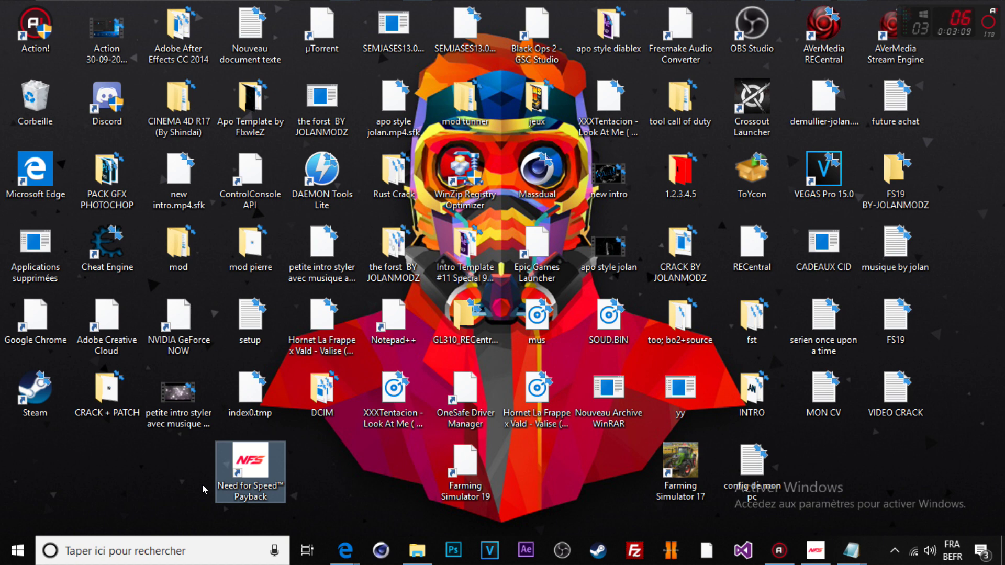
pyautogui.moveTo(323, 455); pyautogui.dragTo(335, 484)
pyautogui.moveTo(376, 465); pyautogui.dragTo(92, 500)
pyautogui.moveTo(233, 474)
pyautogui.mouseDown()
pyautogui.moveTo(290, 476)
pyautogui.moveTo(241, 477)
pyautogui.mouseUp()
pyautogui.moveTo(175, 464); pyautogui.dragTo(361, 464)
pyautogui.moveTo(286, 462); pyautogui.dragTo(306, 479)
pyautogui.click(184, 479)
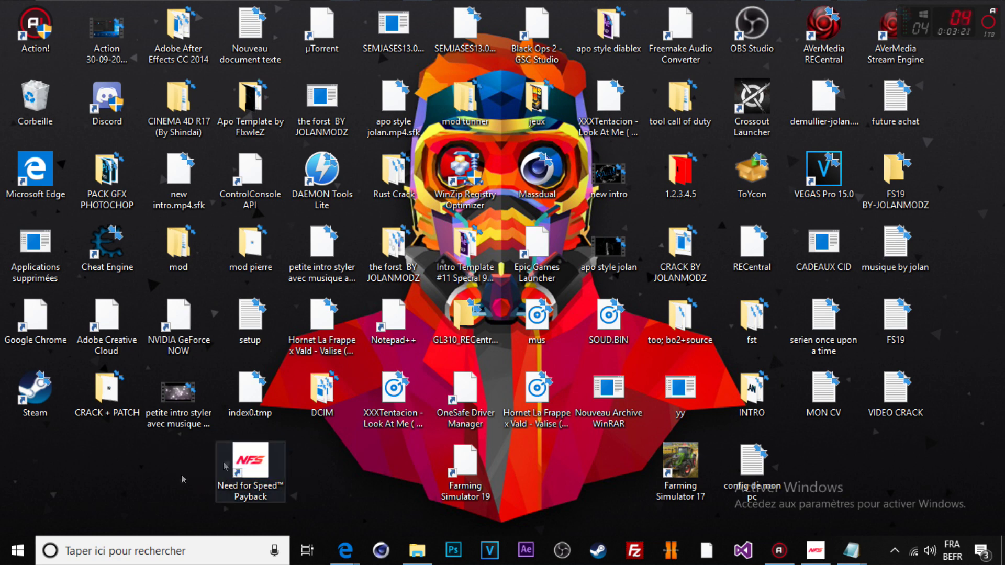
pyautogui.moveTo(205, 463)
pyautogui.mouseDown()
pyautogui.moveTo(315, 480)
pyautogui.moveTo(213, 475)
pyautogui.mouseUp()
pyautogui.moveTo(146, 470); pyautogui.dragTo(328, 475)
pyautogui.moveTo(333, 474); pyautogui.dragTo(92, 465)
pyautogui.moveTo(169, 463); pyautogui.dragTo(328, 461)
pyautogui.moveTo(329, 462); pyautogui.dragTo(118, 480)
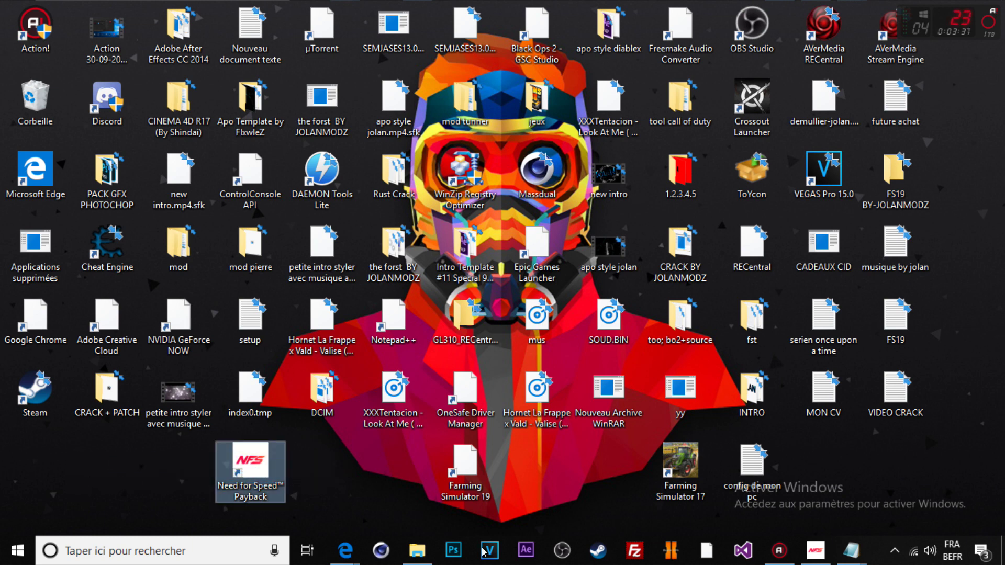